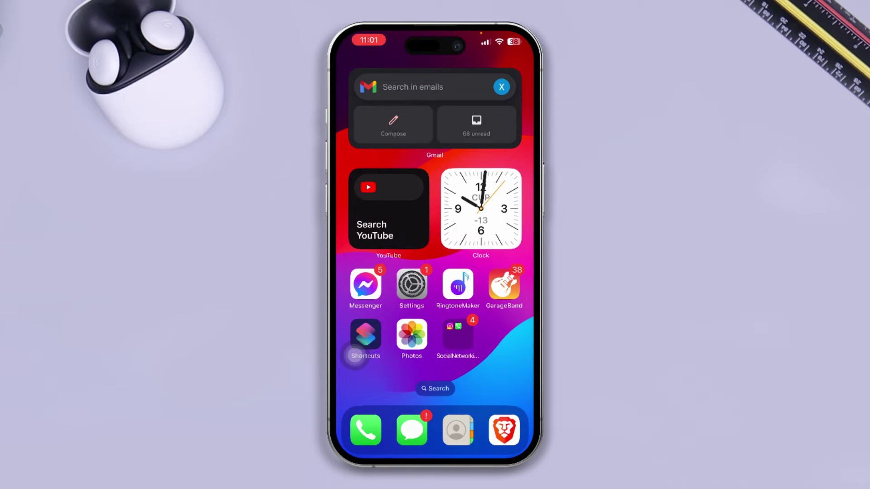
- Launch Settings and navigate to the Mobile Service page
{"action": "left_click", "coordinate": [411, 285]}
{"action": "scroll", "coordinate": [435, 273], "scroll_direction": "down", "scroll_amount": 3}
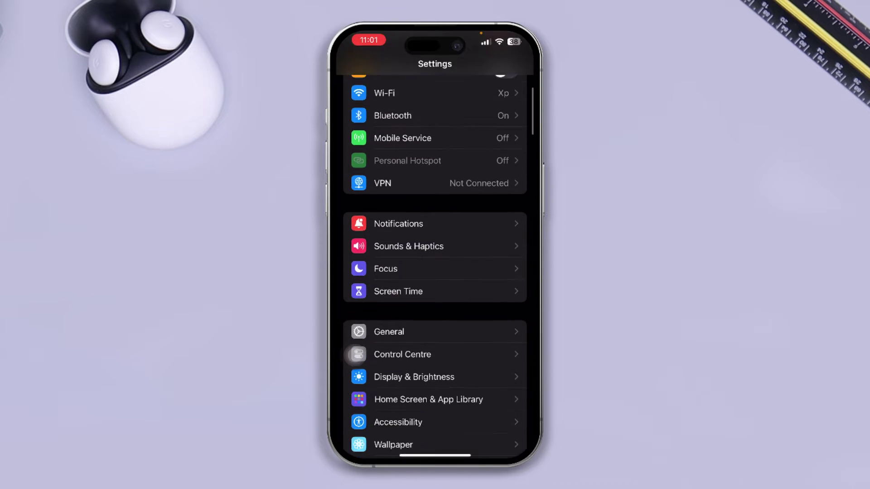
{"action": "scroll", "coordinate": [358, 354], "scroll_direction": "down", "scroll_amount": 1}
{"action": "left_click", "coordinate": [388, 93]}
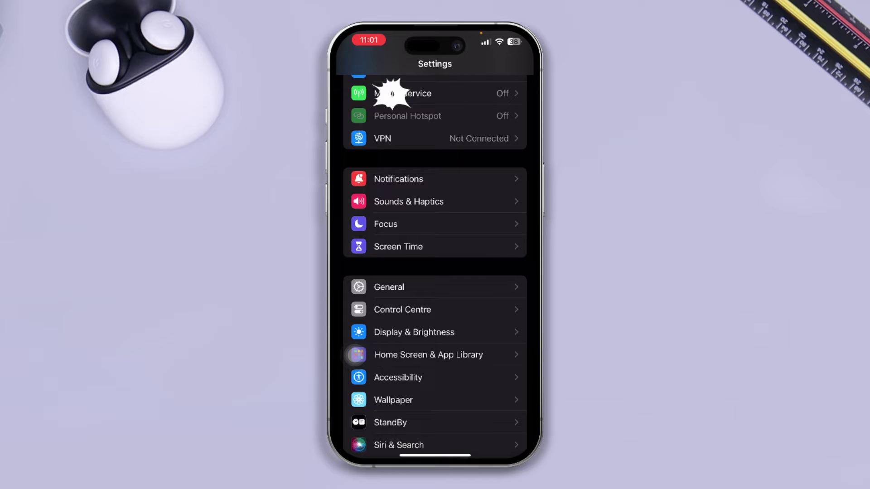
{"action": "left_click", "coordinate": [359, 64]}
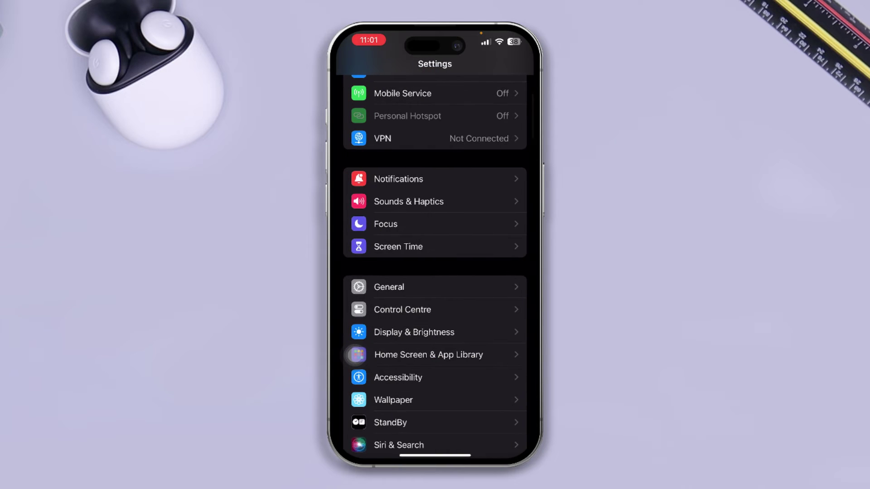
{"action": "scroll", "coordinate": [354, 354], "scroll_direction": "up", "scroll_amount": 2}
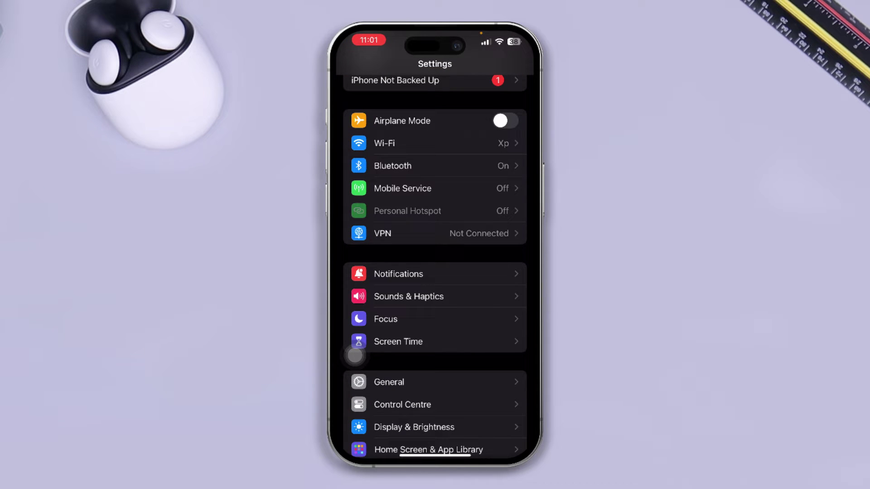
{"action": "left_click", "coordinate": [402, 188]}
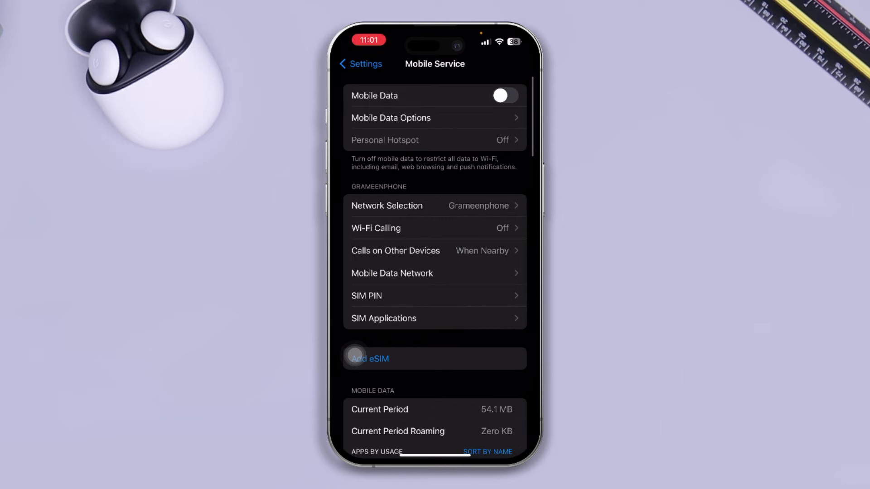
{"action": "scroll", "coordinate": [354, 354], "scroll_direction": "down", "scroll_amount": 1}
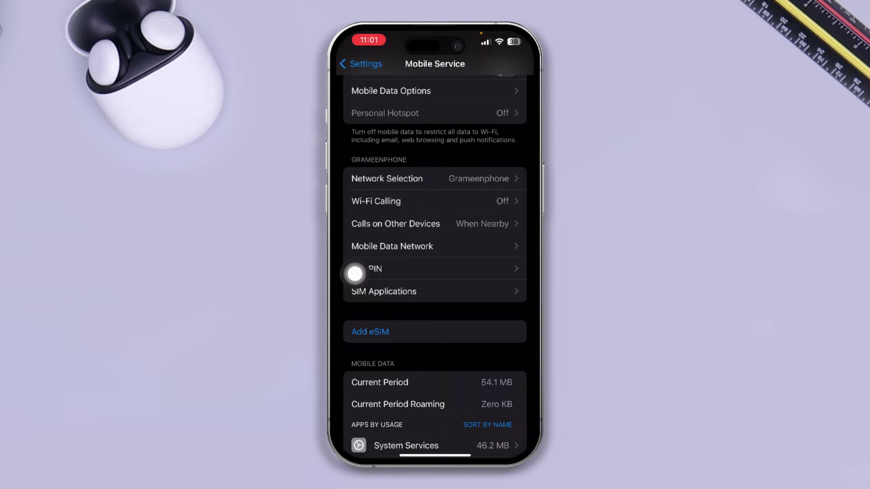
- Open Mobile Data Network (APN 'gpinternet') and select the mobile data Username field
{"action": "left_click", "coordinate": [367, 245]}
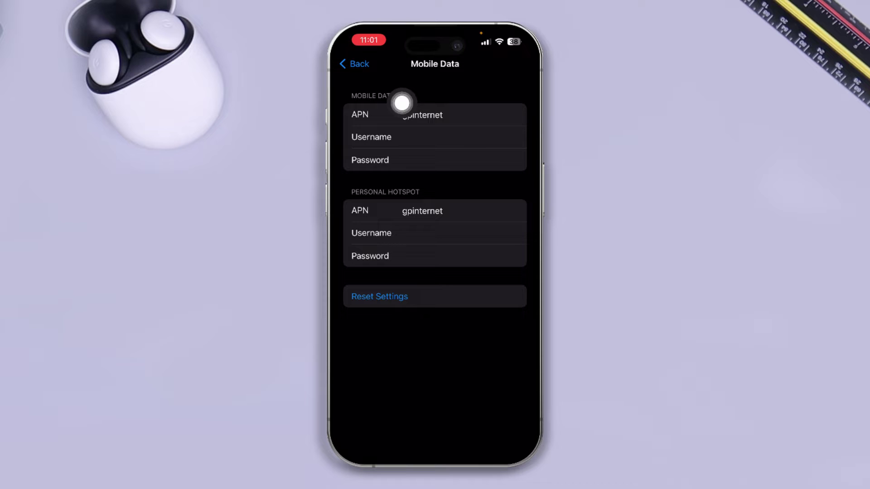
{"action": "left_click", "coordinate": [491, 163]}
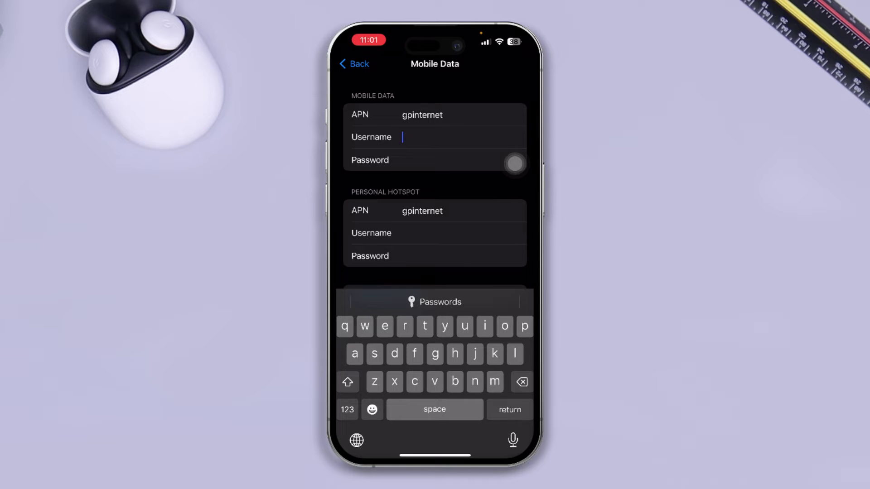
{"action": "type", "text": "ag"}
- Enter 'Iphone's Apn' as the mobile data username, apostrophe from the symbols keyboard
{"action": "key", "text": "BackSpace"}
{"action": "key", "text": "BackSpace"}
{"action": "key", "text": "shift"}
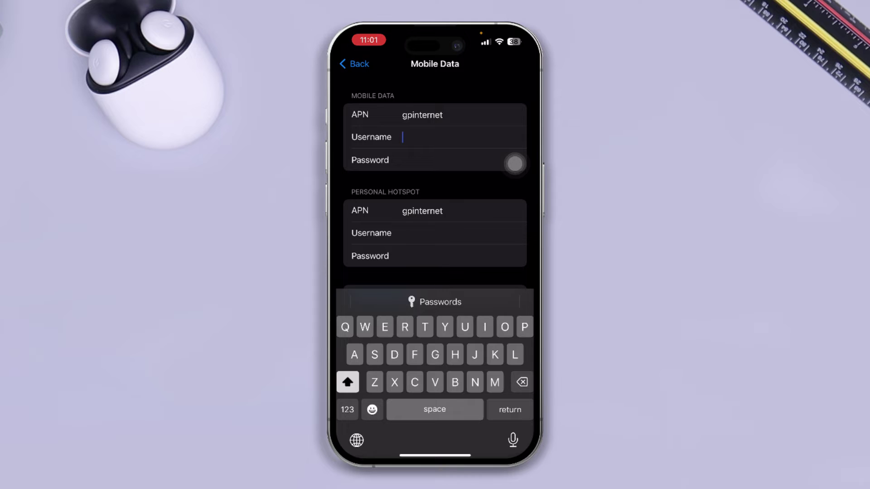
{"action": "type", "text": "Iphone"}
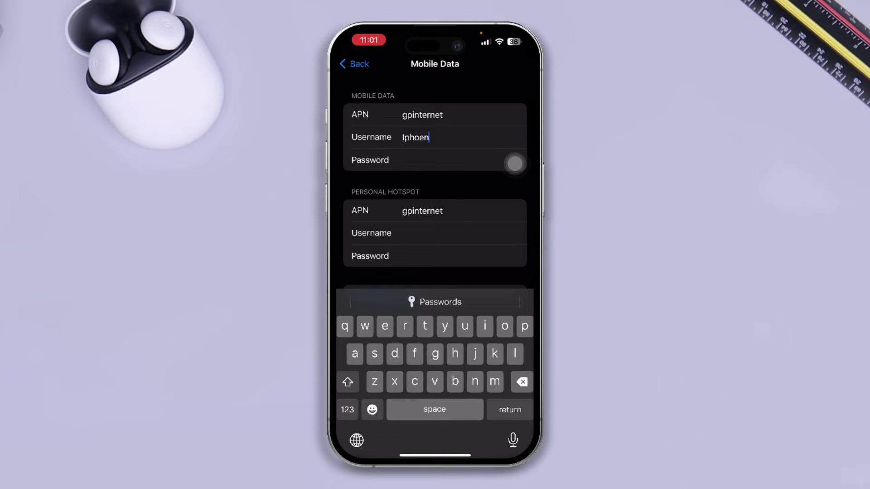
{"action": "type", "text": "n"}
{"action": "left_click", "coordinate": [348, 409]}
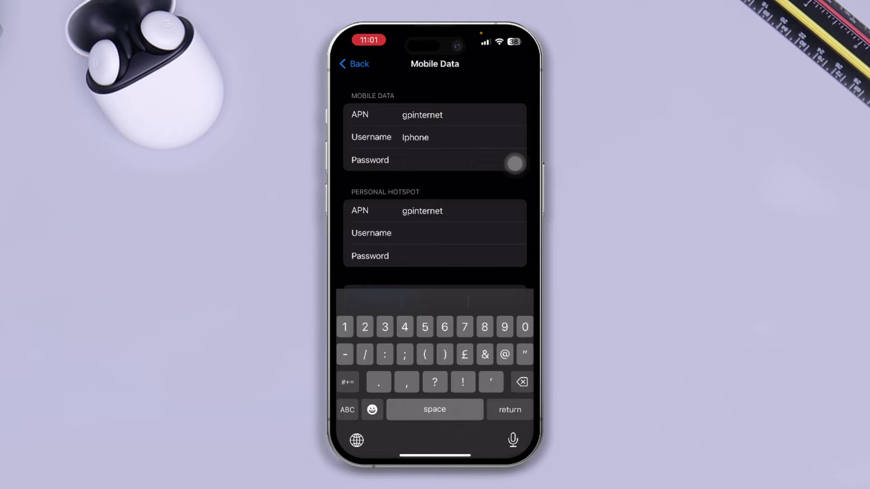
{"action": "left_click", "coordinate": [347, 382]}
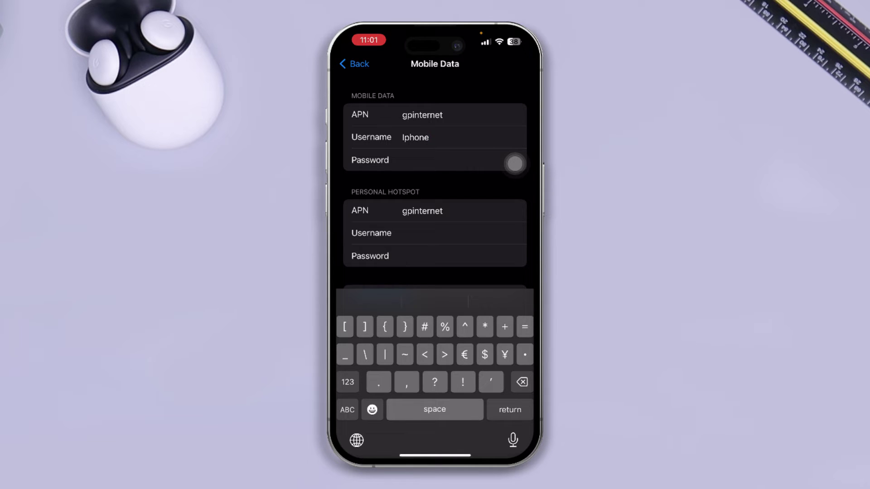
{"action": "type", "text": "'"}
{"action": "type", "text": "s"}
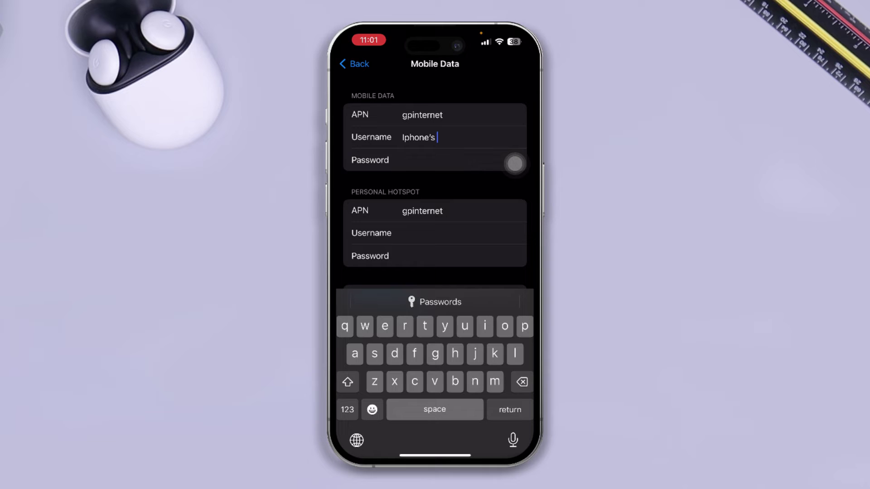
{"action": "left_click", "coordinate": [348, 382]}
{"action": "type", "text": "Apn"}
{"action": "key", "text": "Return"}
{"action": "type", "text": "iphone"}
- Enter 'iphone's Apn' as the Personal Hotspot username
{"action": "left_click", "coordinate": [347, 410]}
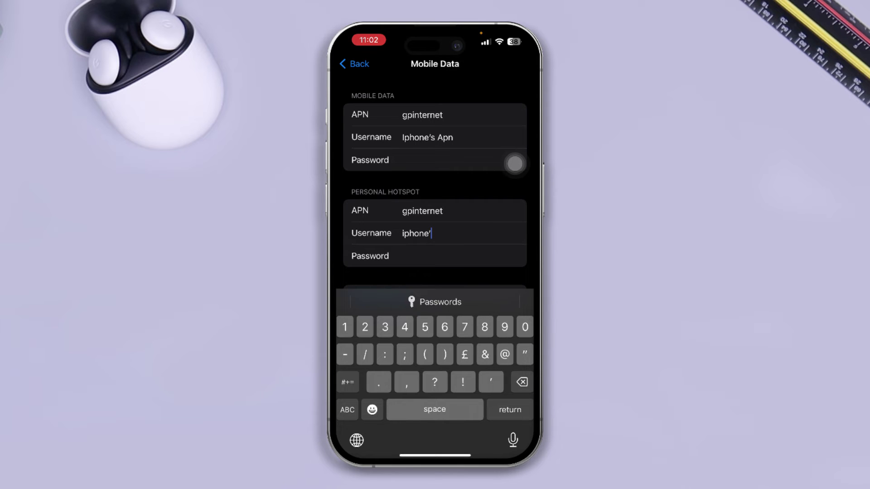
{"action": "type", "text": "s "}
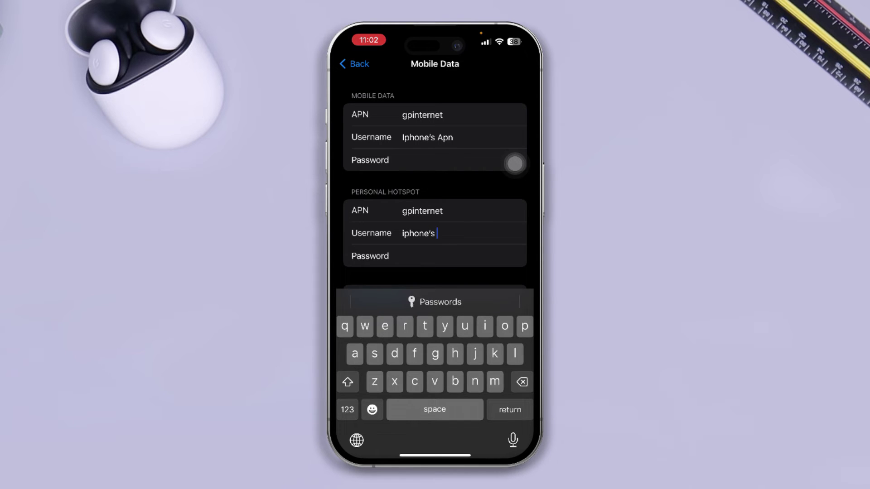
{"action": "type", "text": "Apn"}
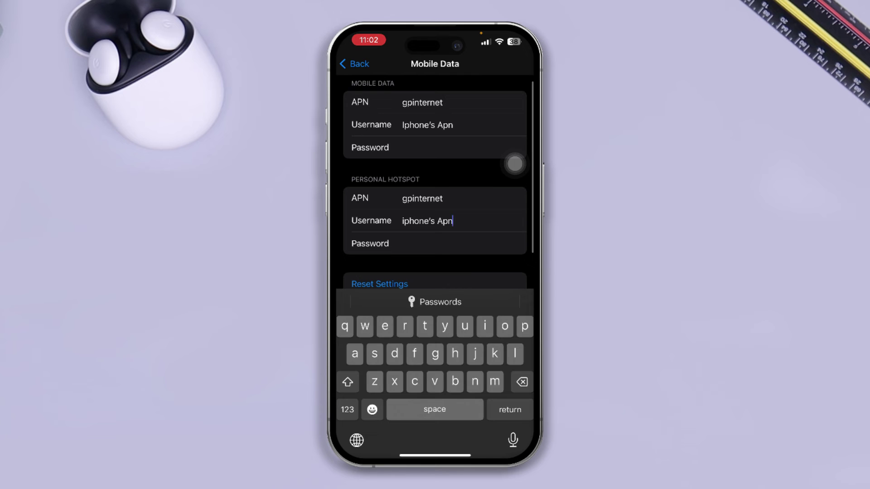
{"action": "key", "text": "Return"}
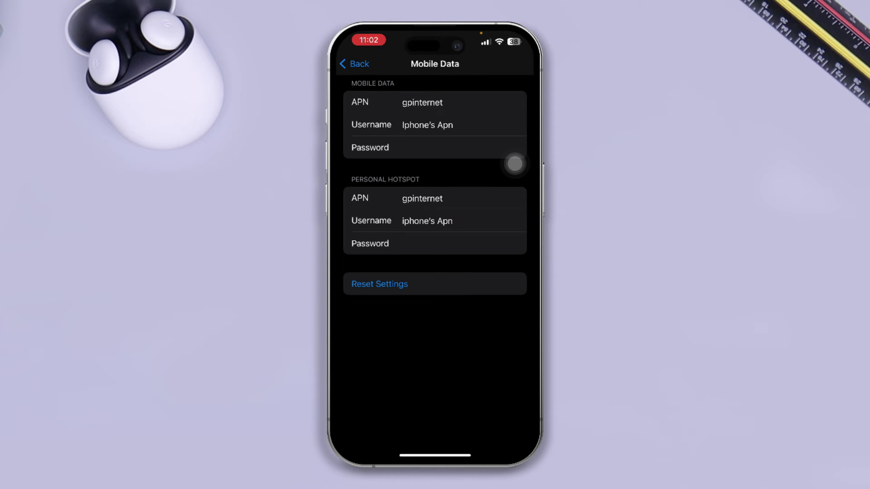
{"action": "scroll", "coordinate": [436, 176], "scroll_direction": "down", "scroll_amount": 1}
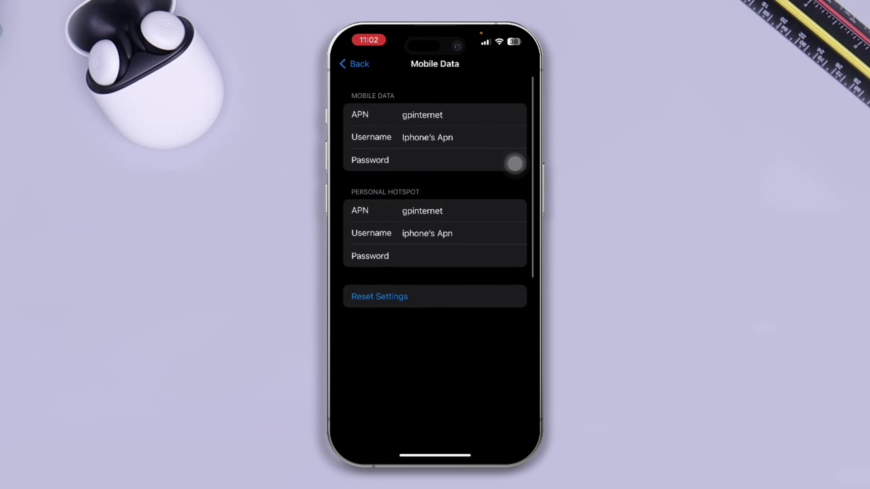
{"action": "left_click_drag", "start_coordinate": [435, 454], "coordinate": [436, 272]}
{"action": "left_click", "coordinate": [515, 163]}
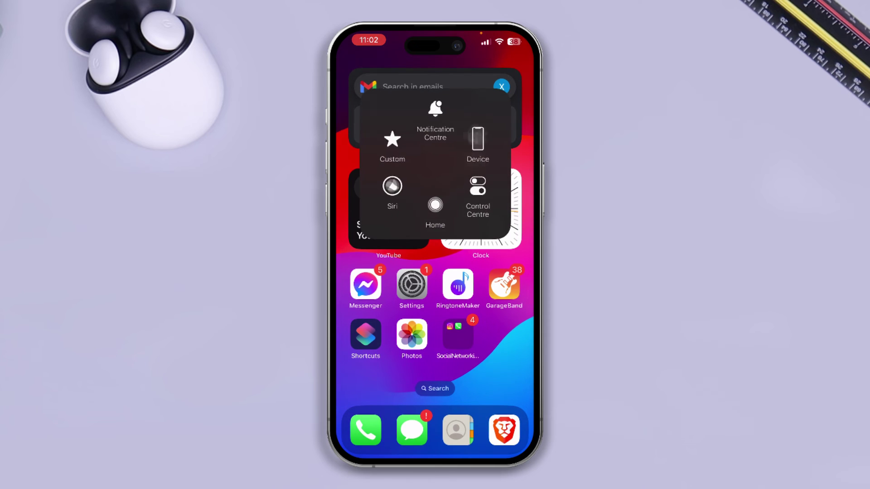
{"action": "left_click", "coordinate": [477, 143]}
{"action": "left_click", "coordinate": [460, 205]}
{"action": "left_click", "coordinate": [382, 204]}
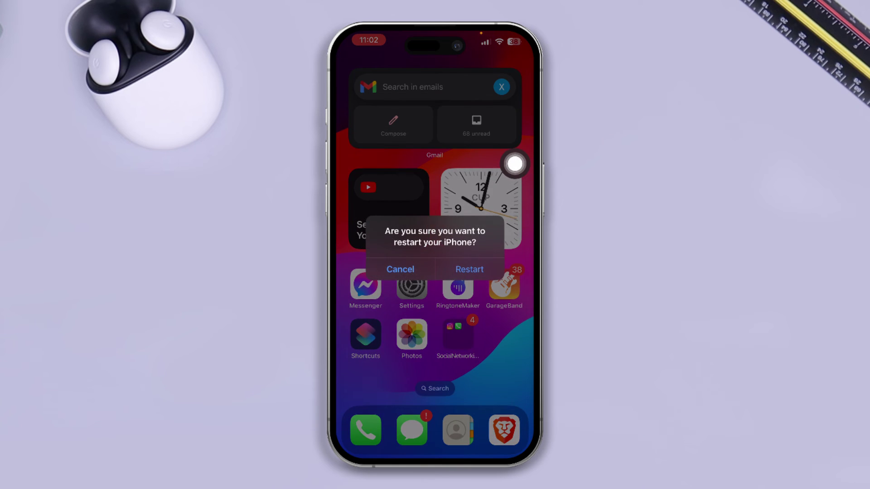
{"action": "left_click", "coordinate": [469, 269]}
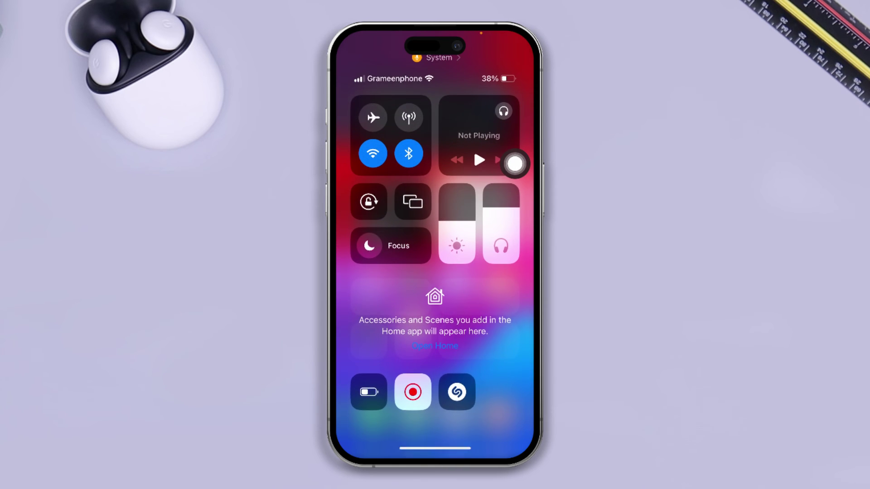
{"action": "left_click_drag", "start_coordinate": [475, 305], "coordinate": [435, 306]}
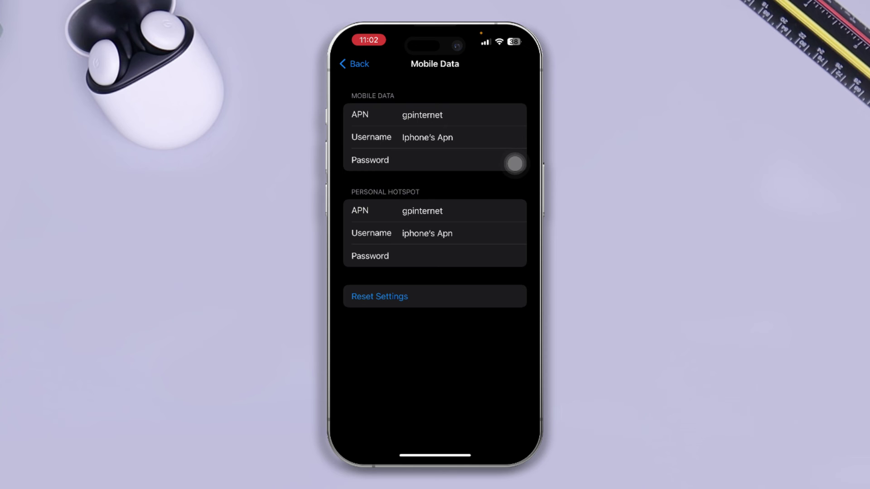
- Move the accessibility shortcut aside, exit Settings to the Home Screen, and flip its pages
{"action": "left_click_drag", "start_coordinate": [514, 163], "coordinate": [513, 338]}
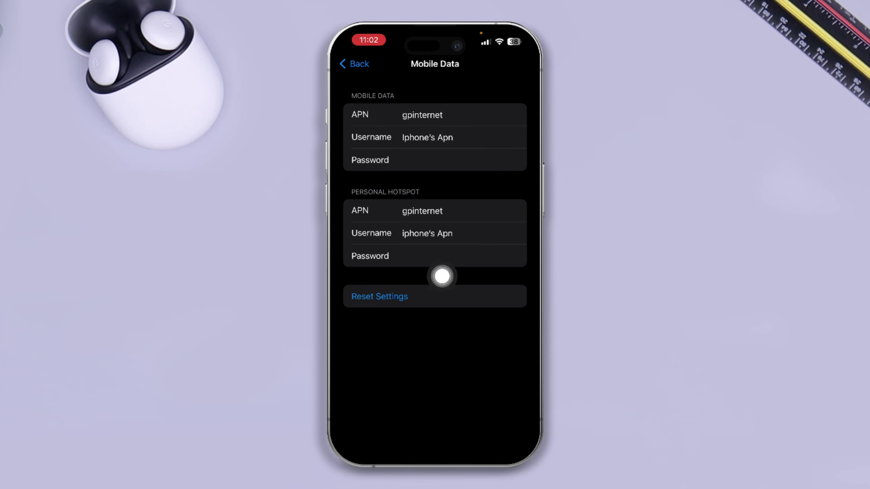
{"action": "left_click", "coordinate": [380, 295]}
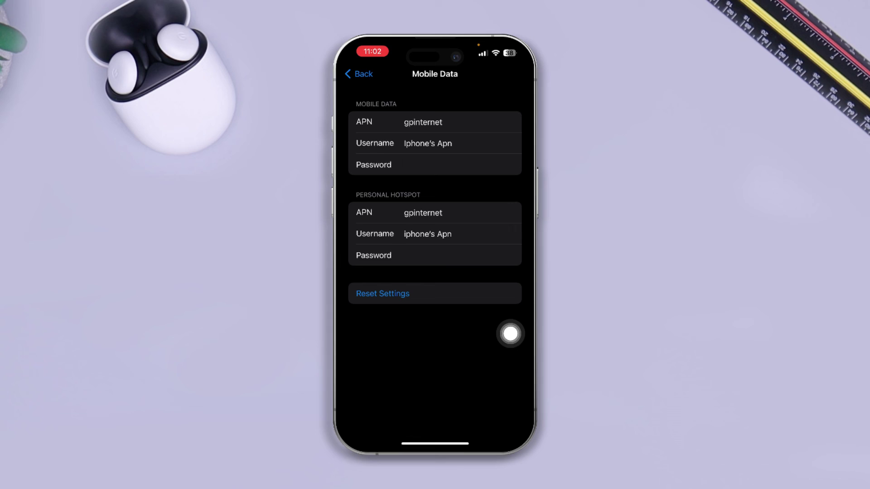
{"action": "left_click_drag", "start_coordinate": [436, 443], "coordinate": [435, 286]}
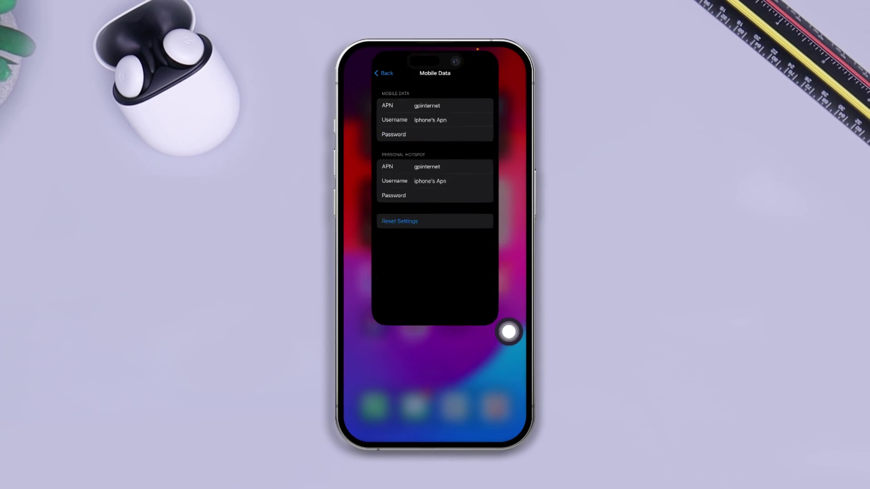
{"action": "mouse_move", "coordinate": [490, 238]}
{"action": "left_mouse_down"}
{"action": "mouse_move", "coordinate": [367, 238]}
{"action": "mouse_move", "coordinate": [503, 238]}
{"action": "left_mouse_up"}
{"action": "mouse_move", "coordinate": [380, 238]}
{"action": "left_mouse_down"}
{"action": "mouse_move", "coordinate": [503, 237]}
{"action": "mouse_move", "coordinate": [380, 238]}
{"action": "left_mouse_up"}
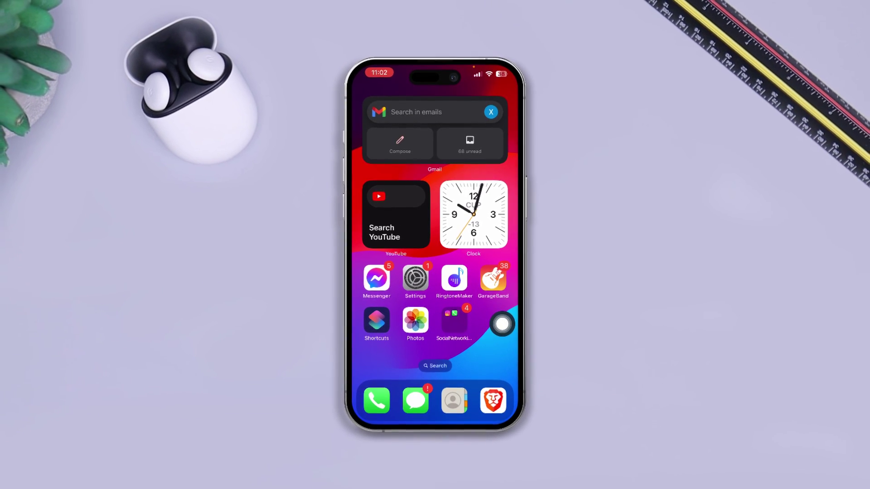